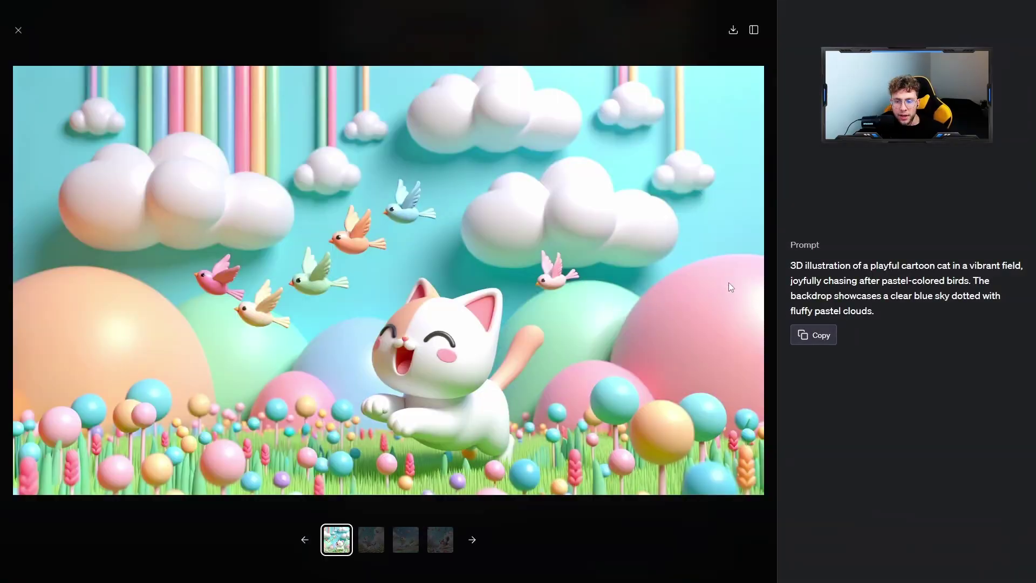
- Preview the second and fourth cat images in the image viewer
left_click(372, 539)
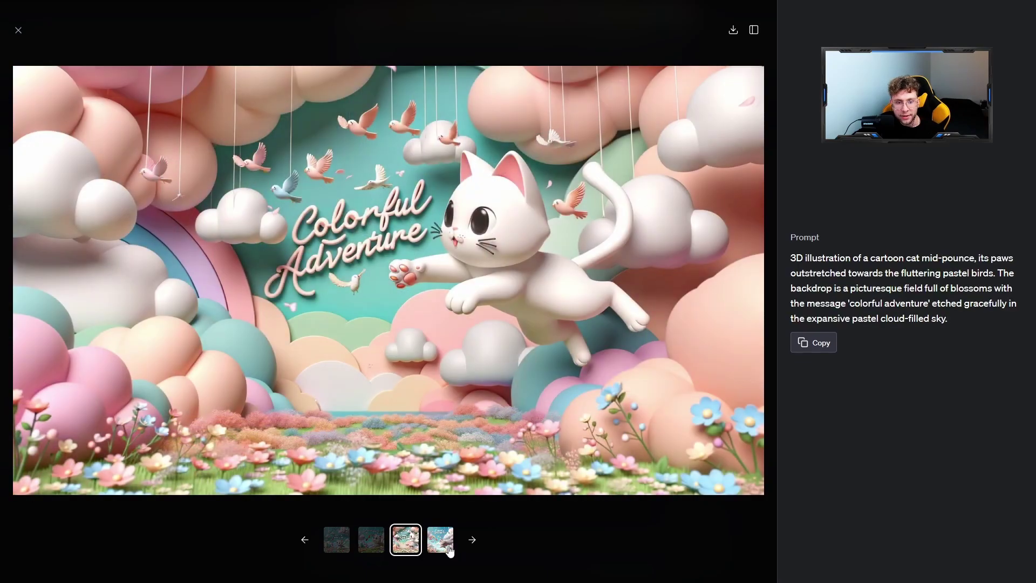
left_click(449, 549)
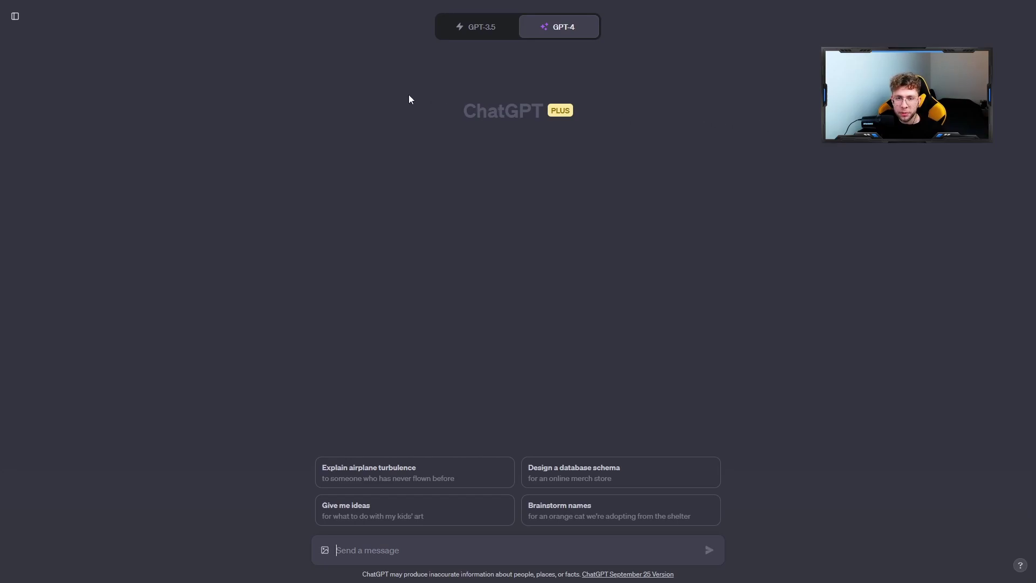
- Switch to DALL-E 3 and paste the prompt for 3D pastel illustrations of a fluffy cartoon cat in nature
mouse_move(564, 27)
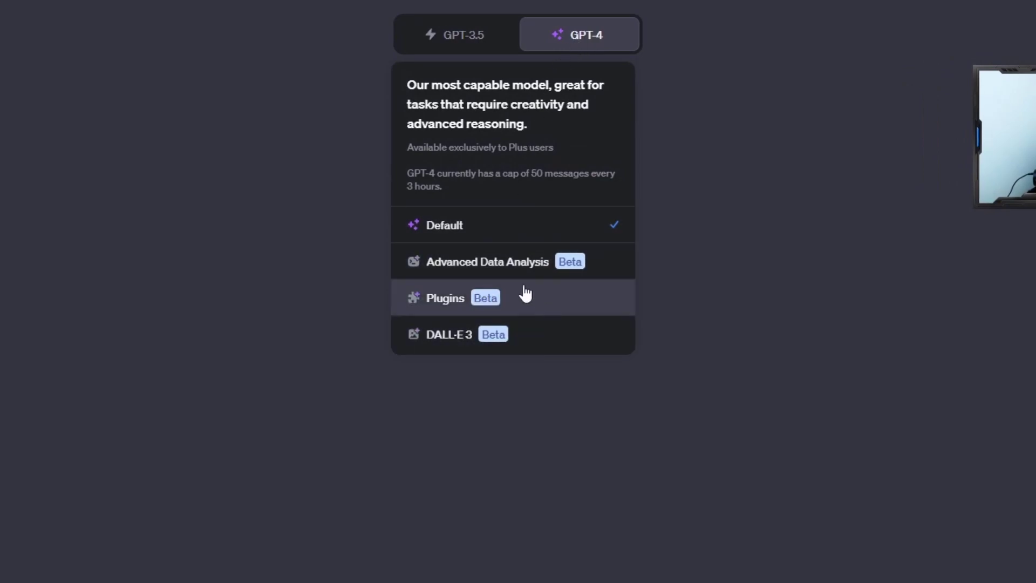
left_click(508, 337)
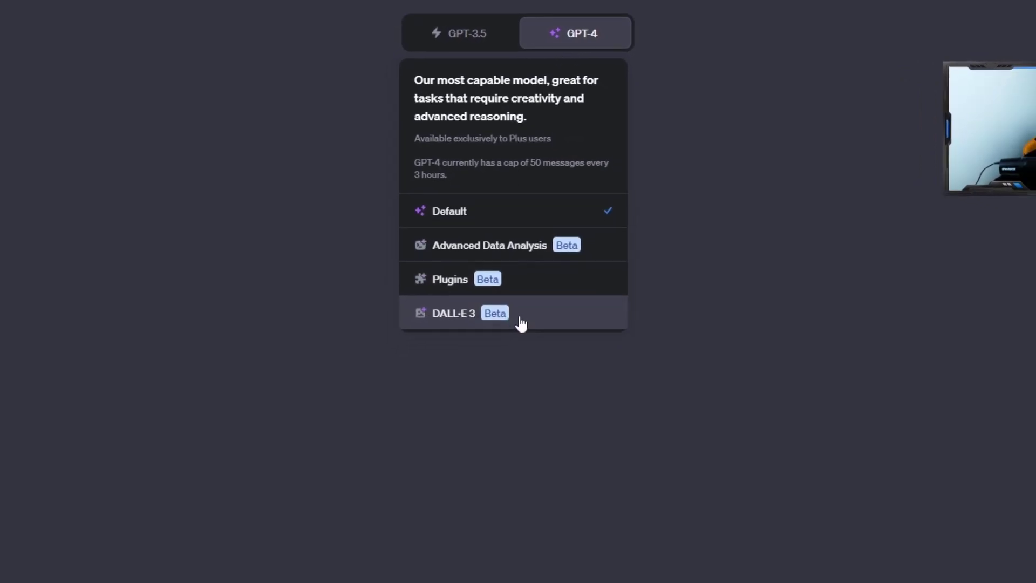
type("Create for me the 3d illustrations of a cute, adorable, fluffy cat in the cartoon style, in the nature, use bright and pastel colors")
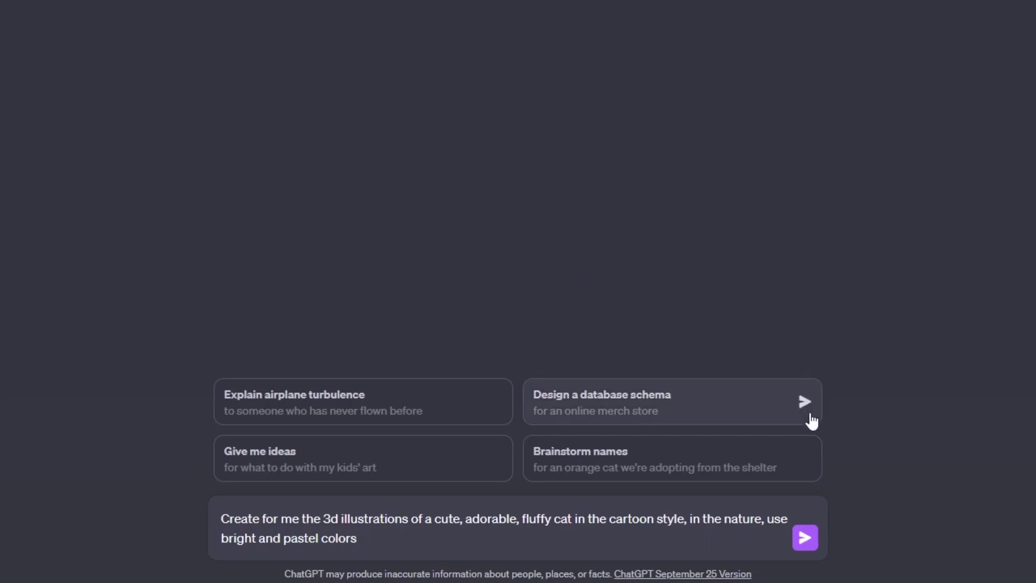
- Send the cat illustration request and get four pastel 3D cat images
left_click(805, 537)
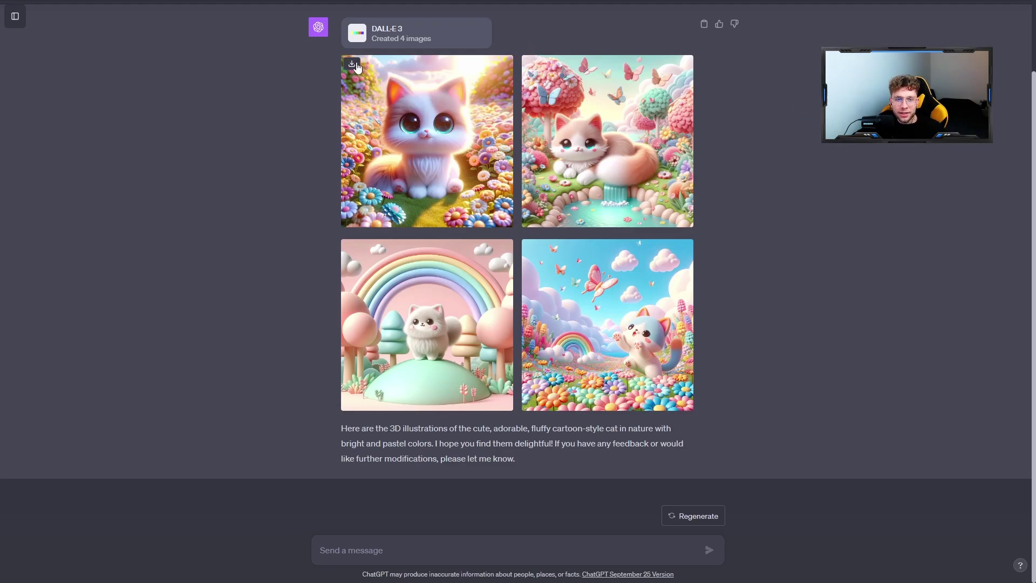
- Open the first cat image full-size, copy its generation prompt and hide the prompt panel
left_click(429, 132)
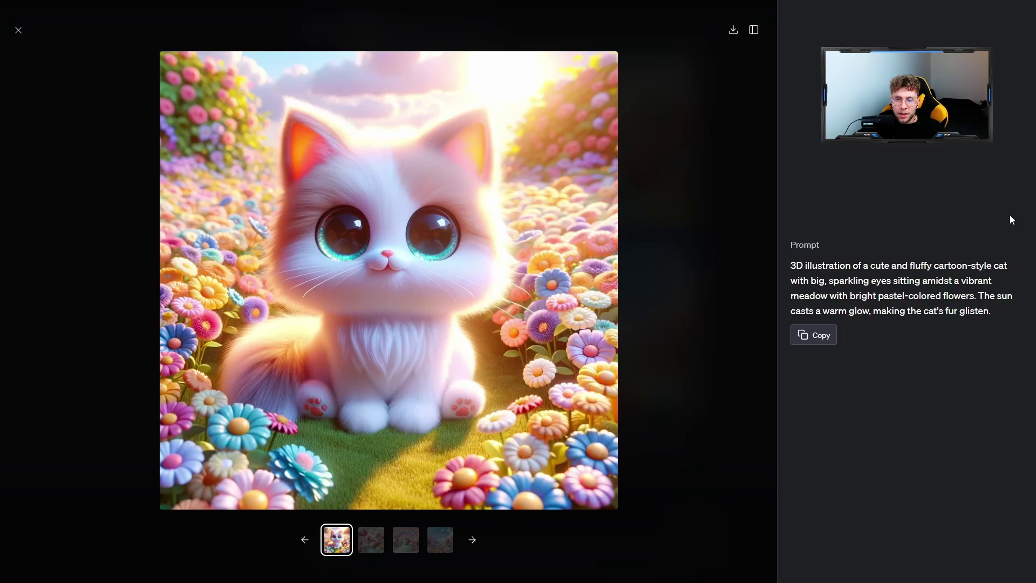
left_click(834, 337)
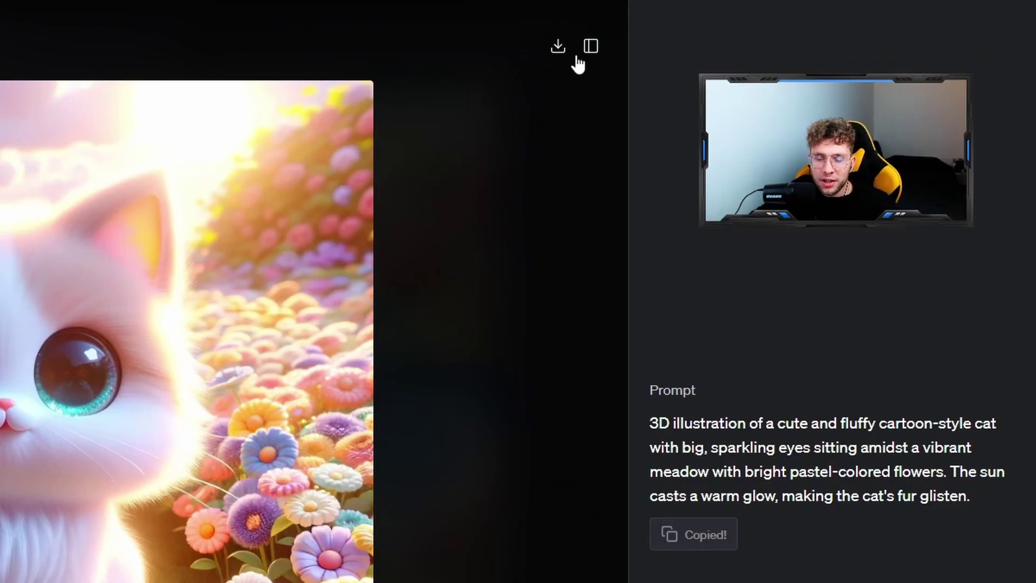
left_click(593, 48)
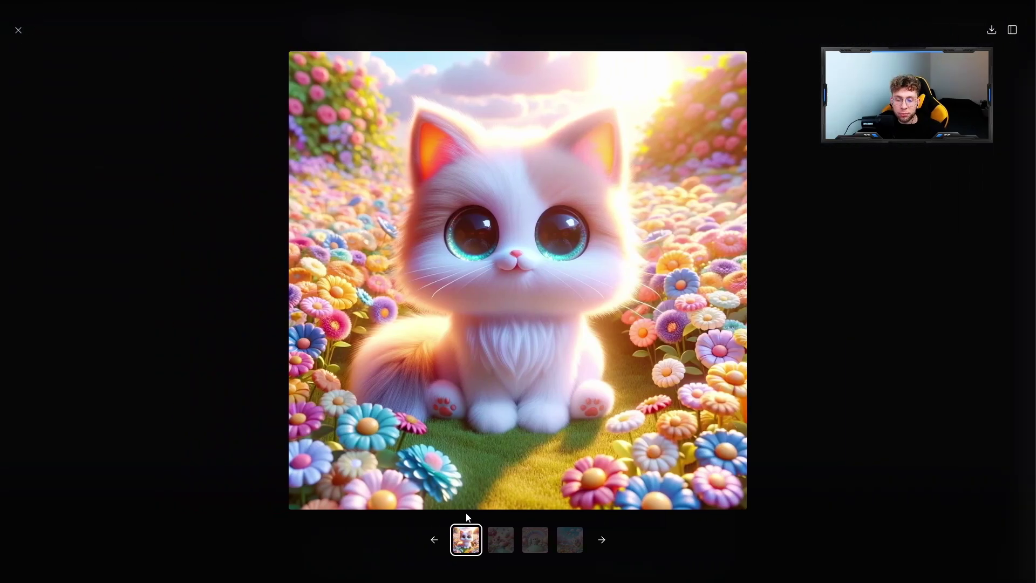
- Step through the second, third and fourth cat images, then close the viewer
left_click(600, 542)
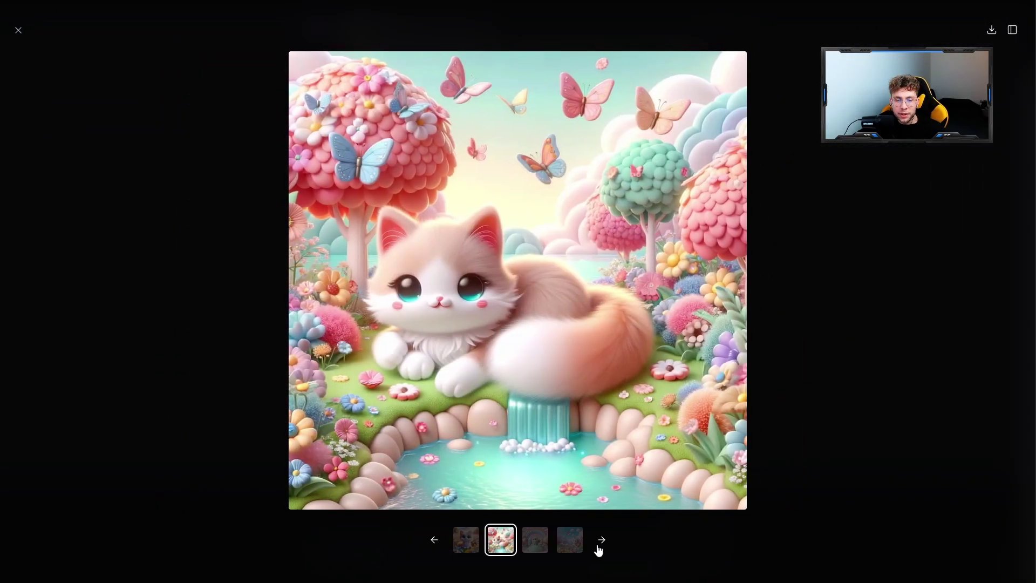
left_click(599, 545)
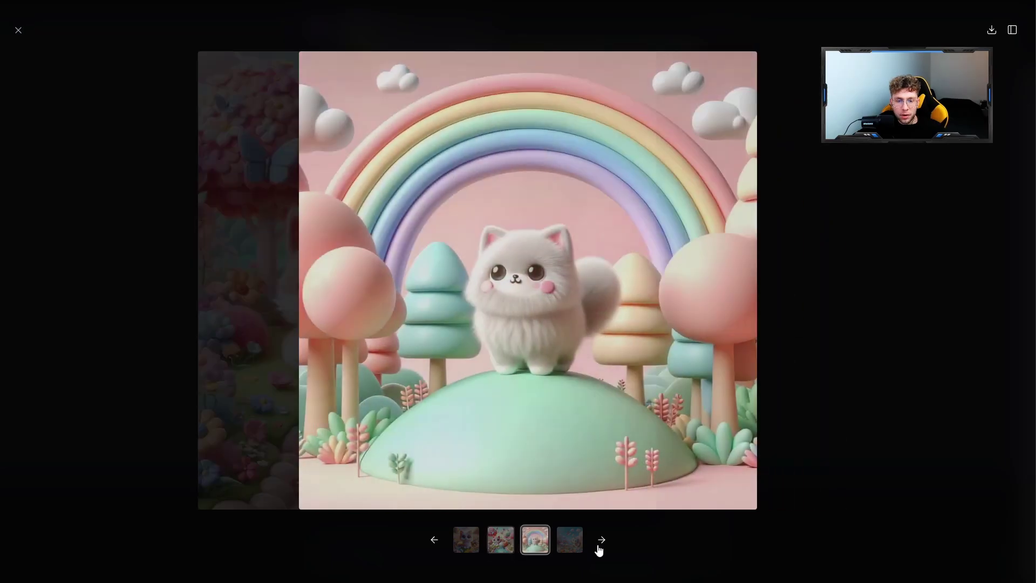
left_click(599, 545)
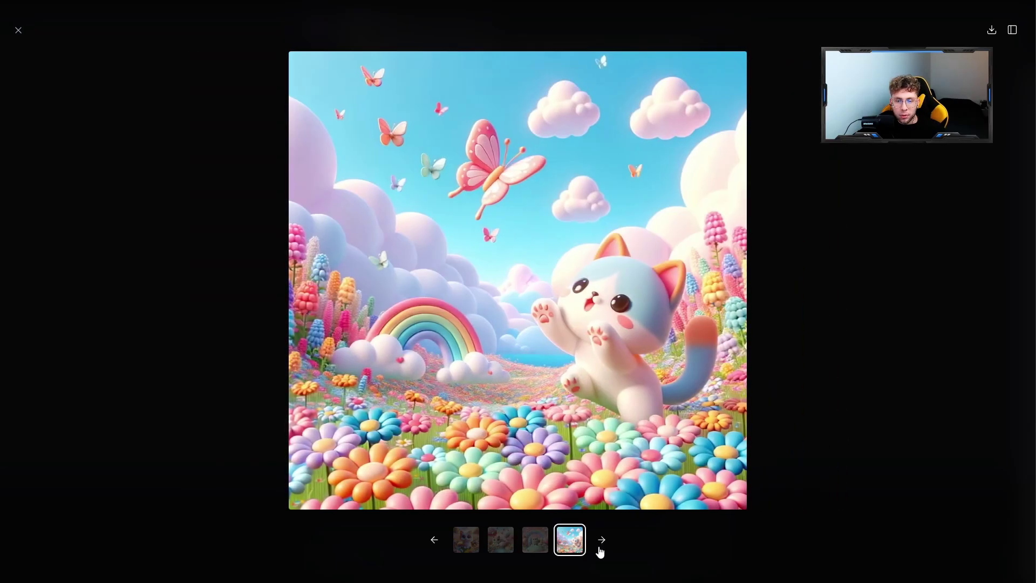
left_click(18, 30)
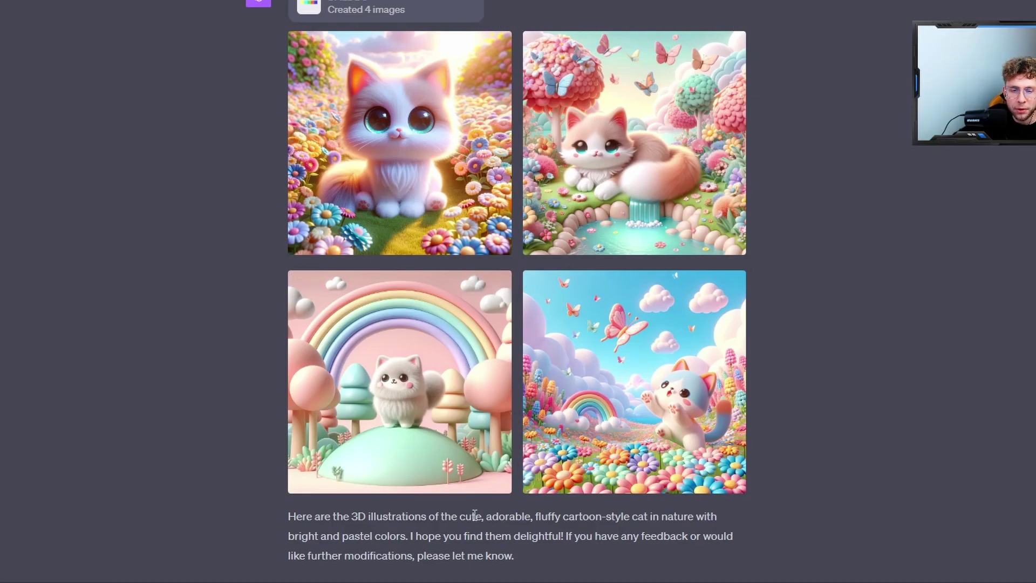
- Write 'The image 4 is really great. Create the birds instead of butterflies.'
mouse_move(319, 480)
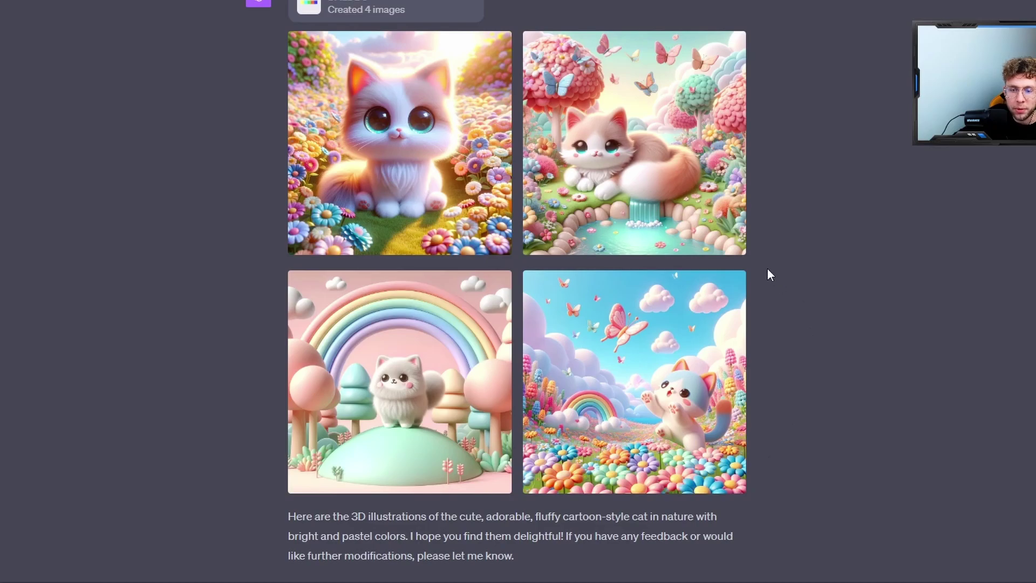
mouse_move(669, 253)
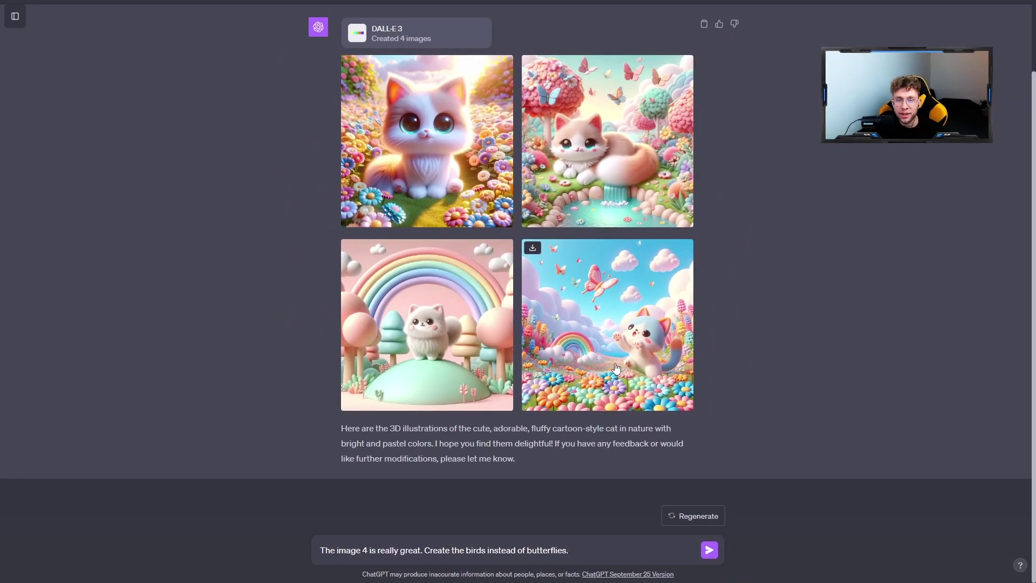
- Send the birds request and view the new cat-and-birds image full-size
left_click(617, 369)
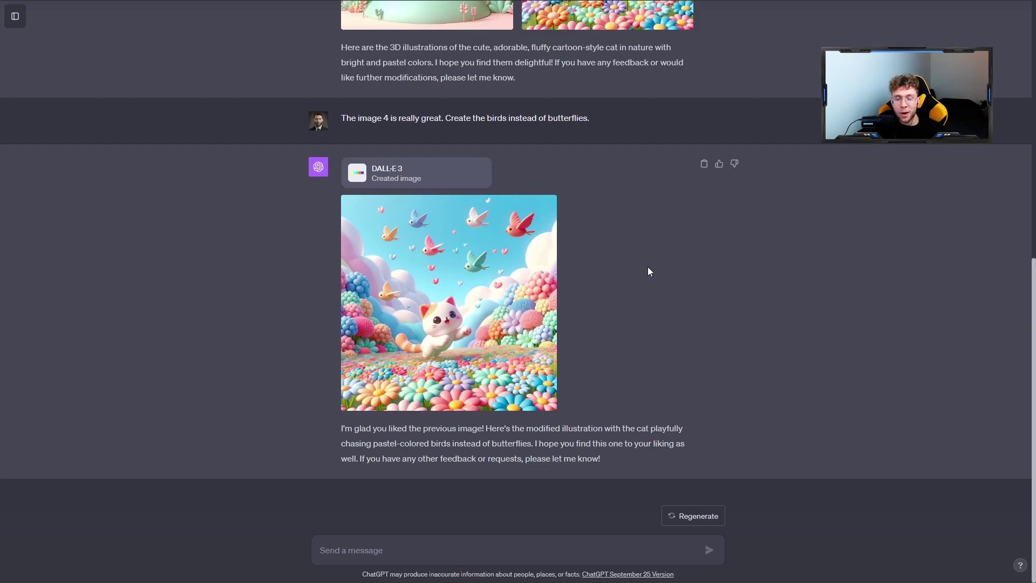
left_click(515, 294)
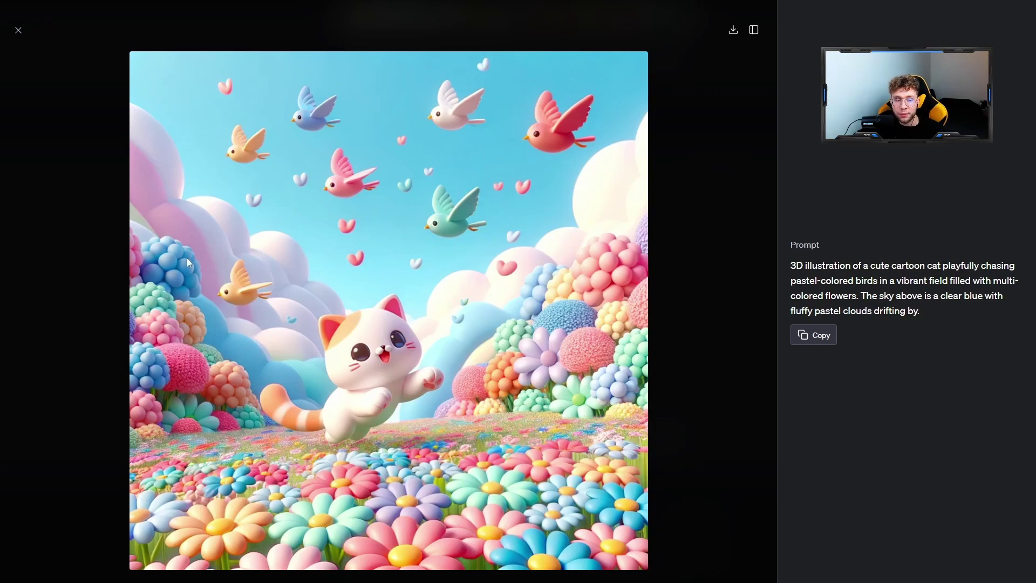
left_click(18, 30)
- Compare it with the original fourth butterfly image
scroll(478, 172, "up", 5)
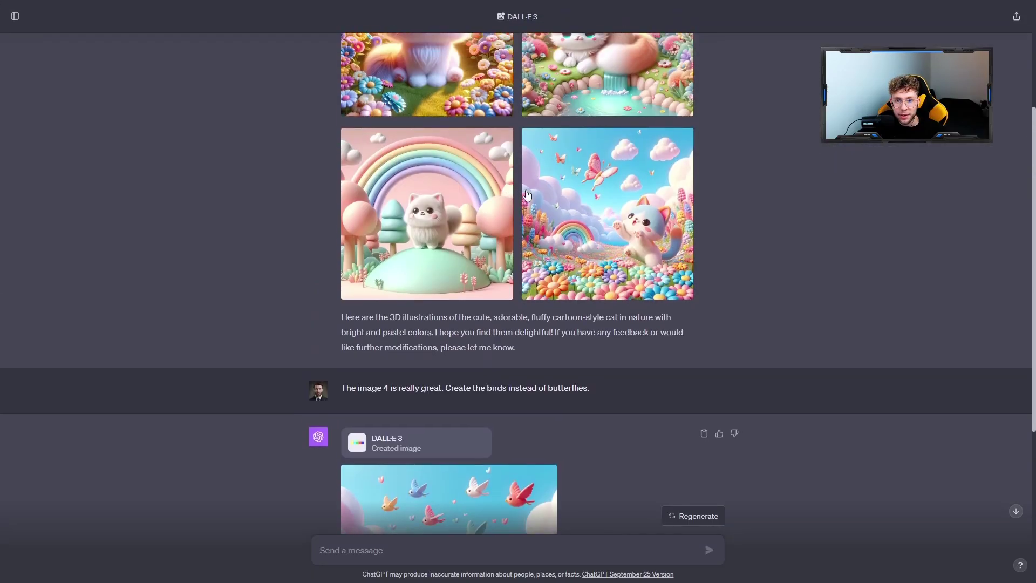
left_click(602, 233)
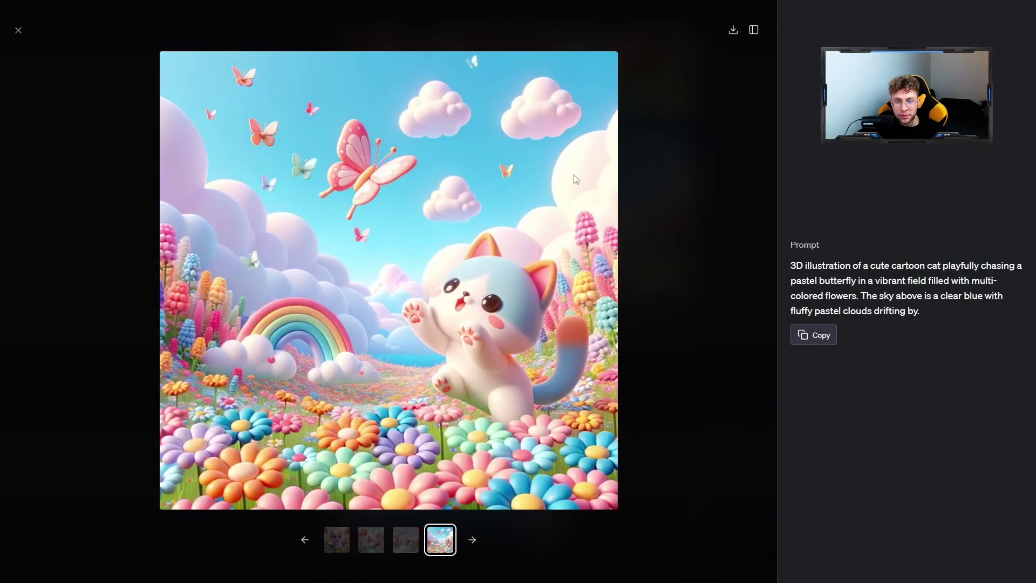
left_click(18, 31)
scroll(579, 238, "down", 4)
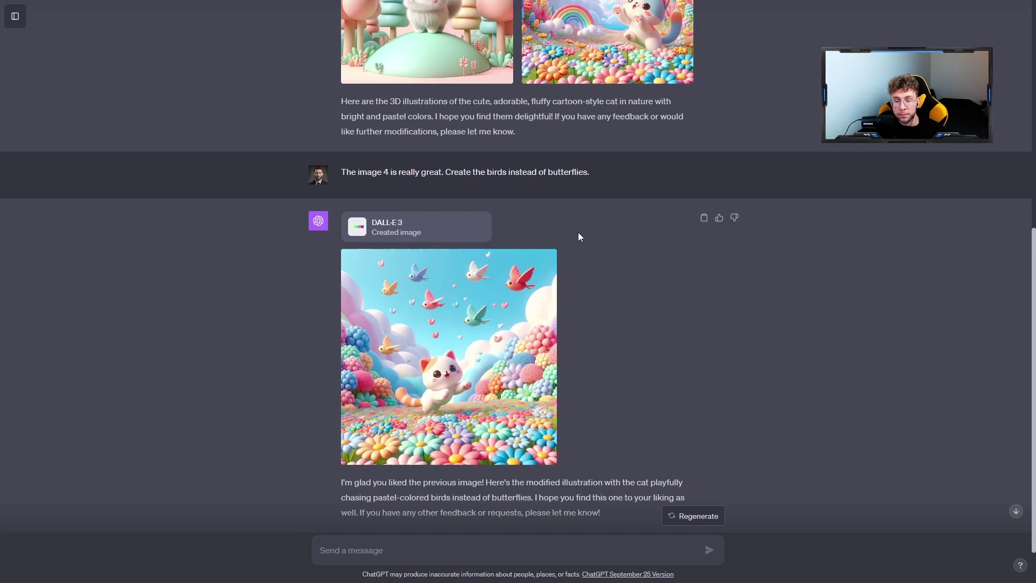
- Read the size options (1024×1024, 1792×1024, 1024×1792) and type 'Make the previous image horizontal'
scroll(617, 333, "down", 1)
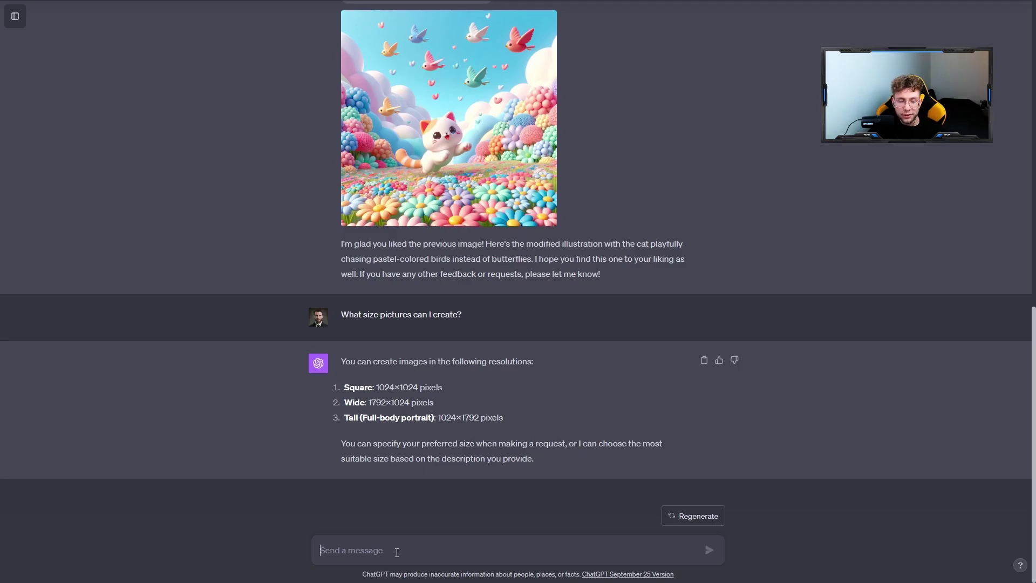
type("Make the")
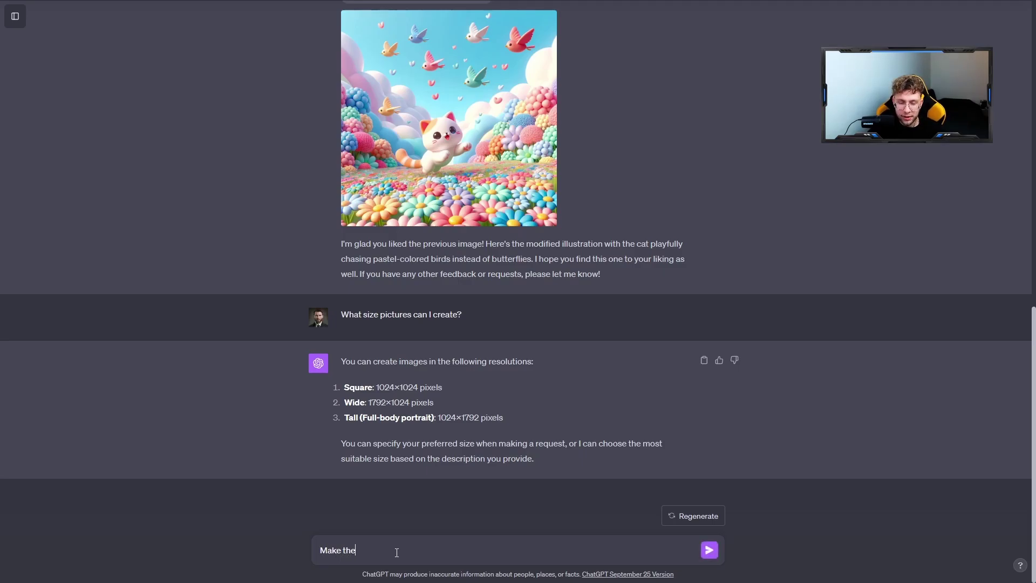
type(" previous image horizontal")
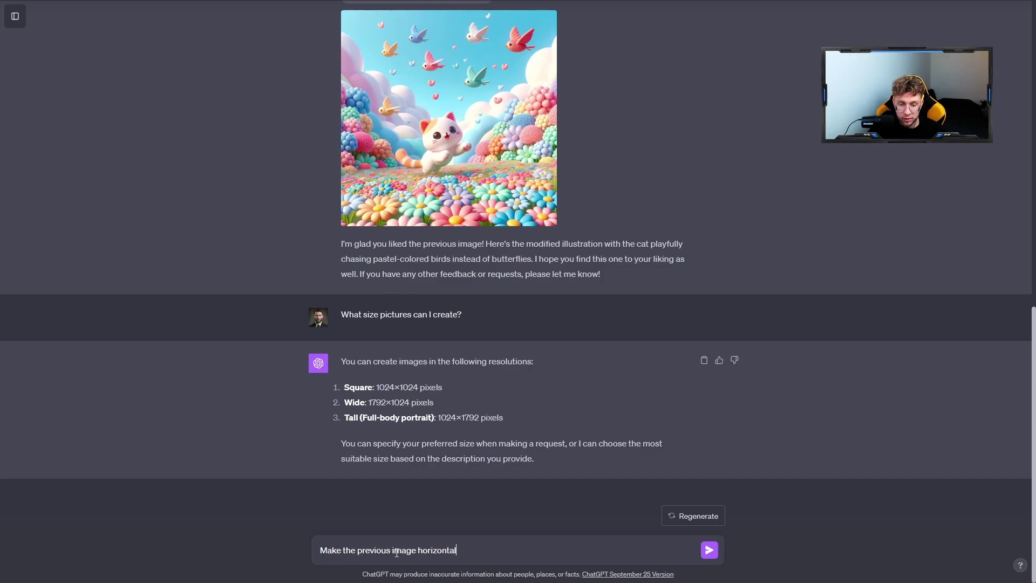
- Send the request to make the birds image horizontal
key("Return")
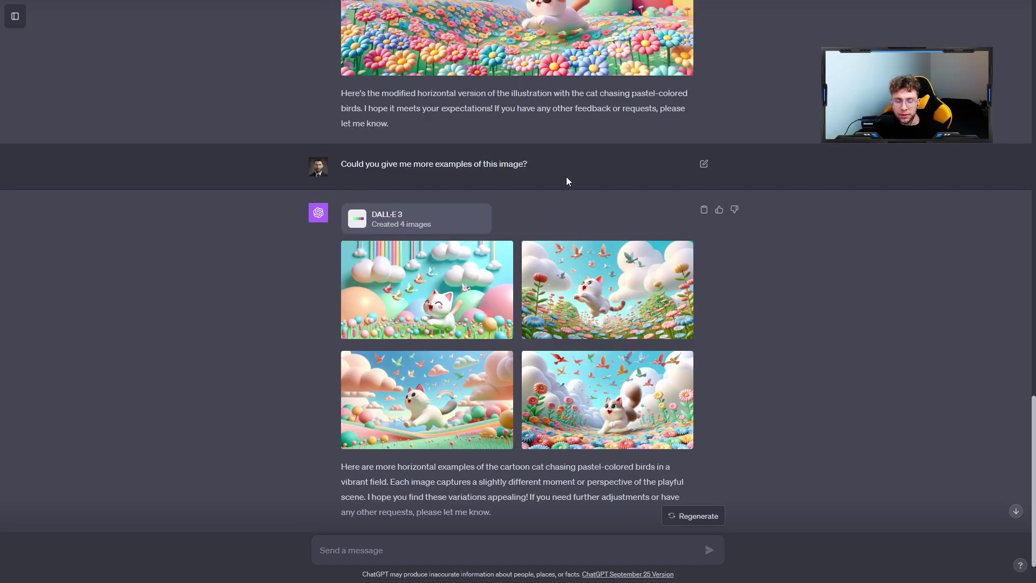
- View each of the four horizontal cat-and-birds variations, then close the viewer
left_click(464, 283)
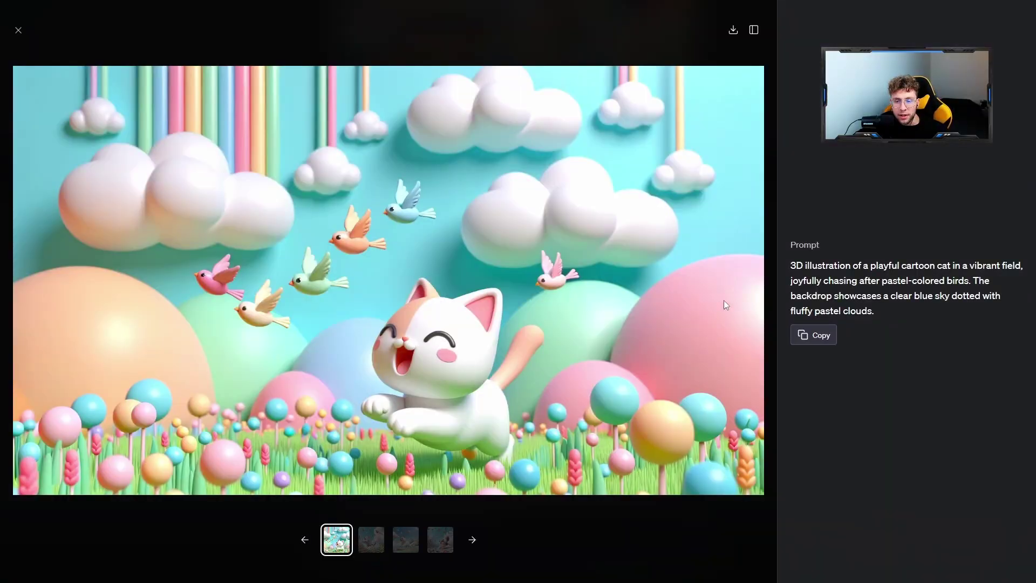
left_click(371, 535)
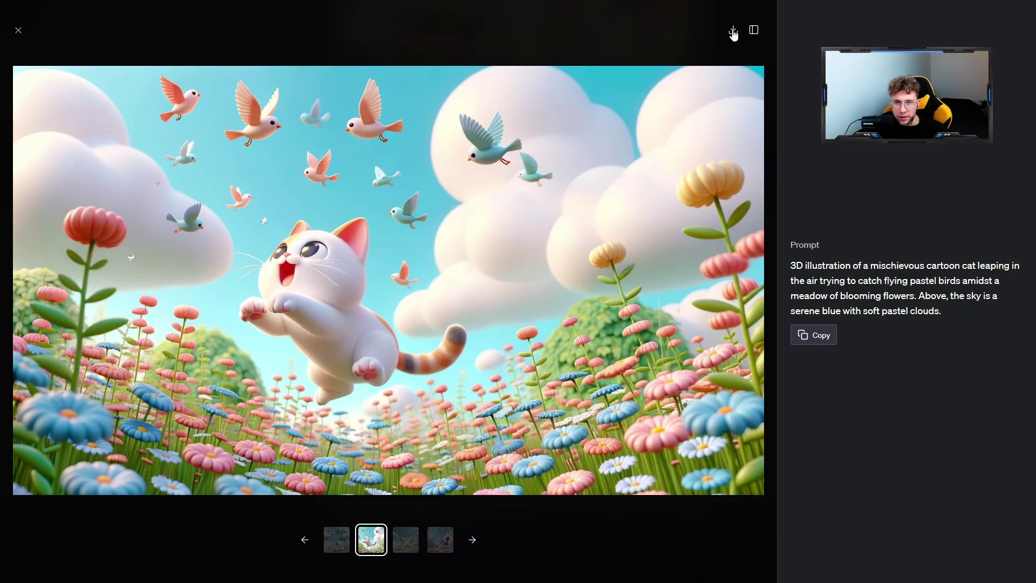
left_click(407, 549)
left_click(442, 543)
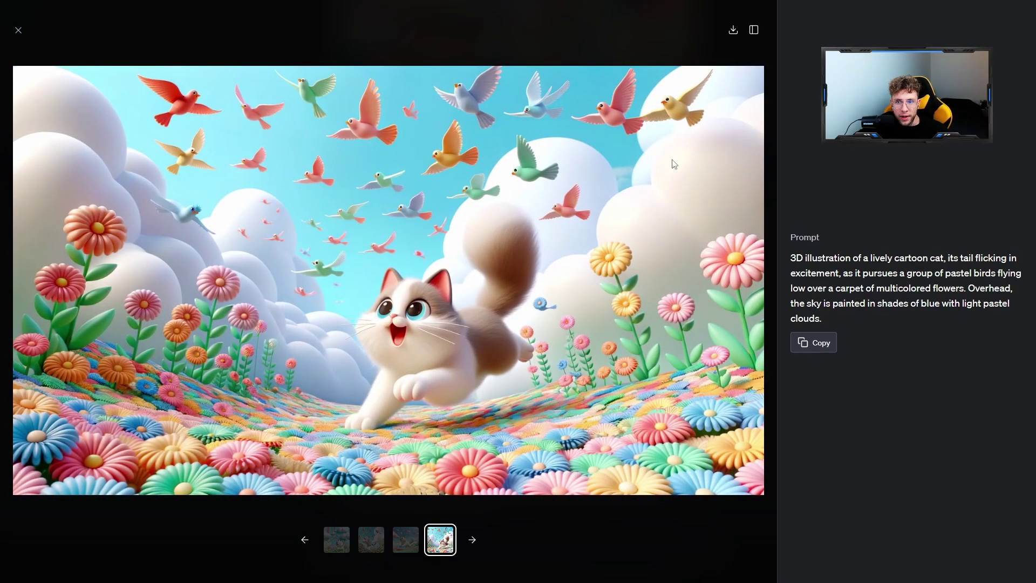
key("Escape")
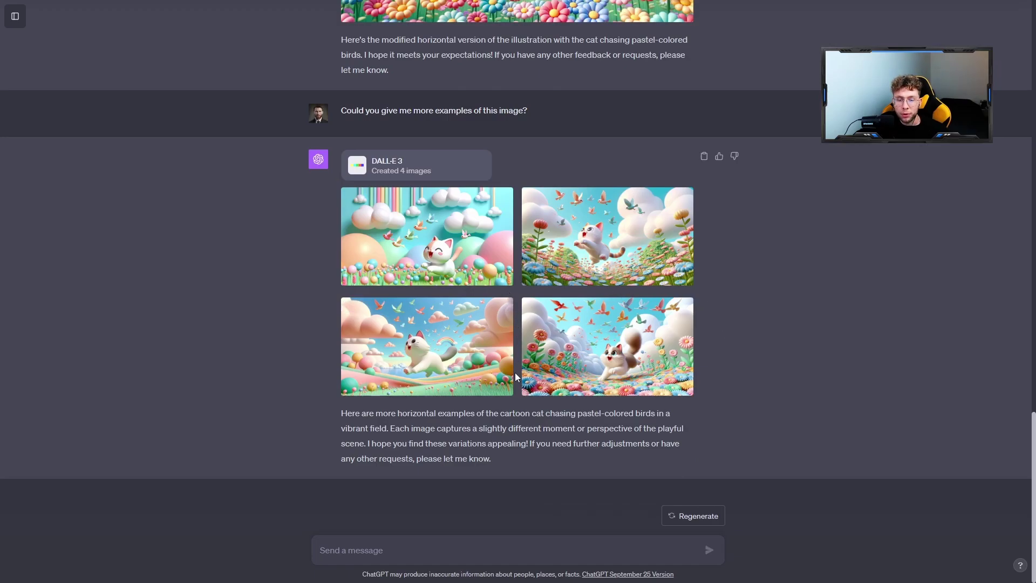
- Paste and send the request to add 'Colorful Adventure' text to image 4, then open the result
left_click(485, 544)
key("ctrl+v")
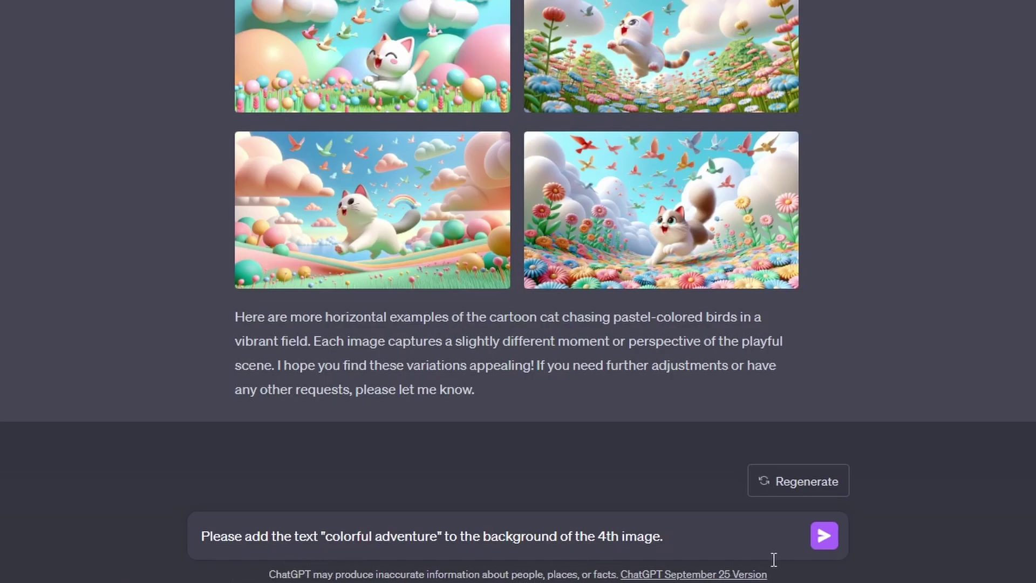
left_click(831, 542)
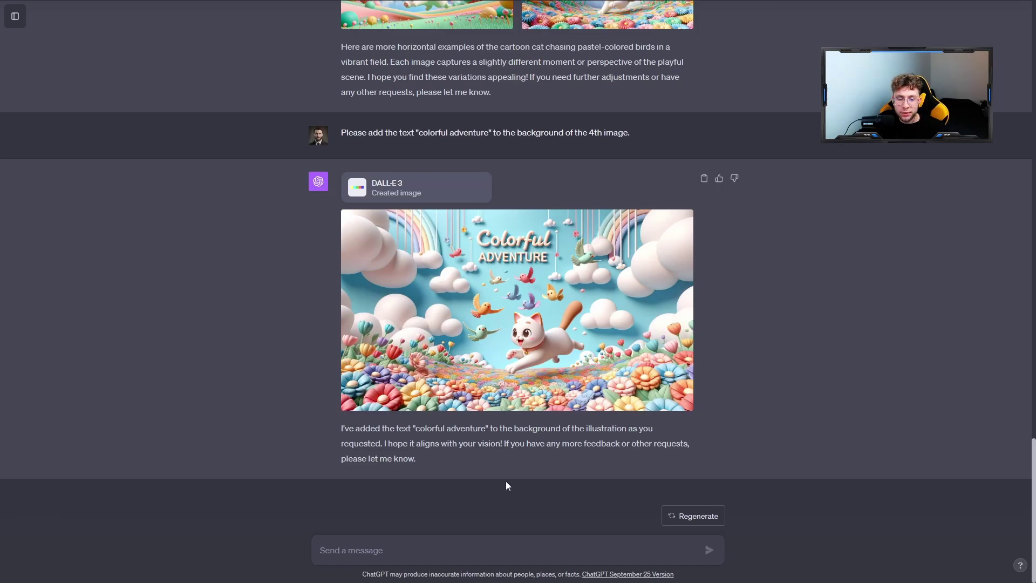
left_click(495, 351)
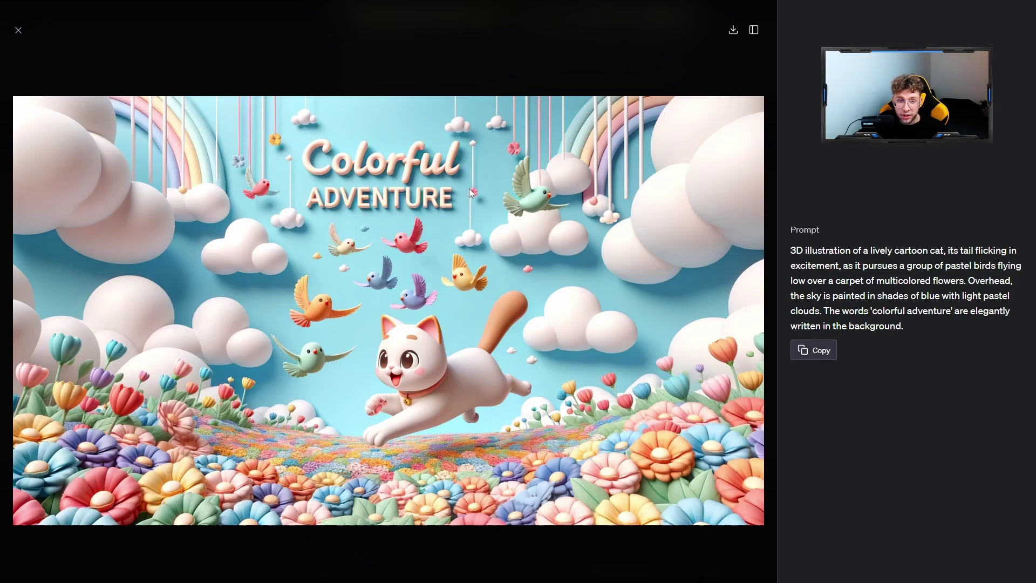
- View each of the four new 'Colorful Adventure' cat images full-size, then close the viewer
left_click(18, 32)
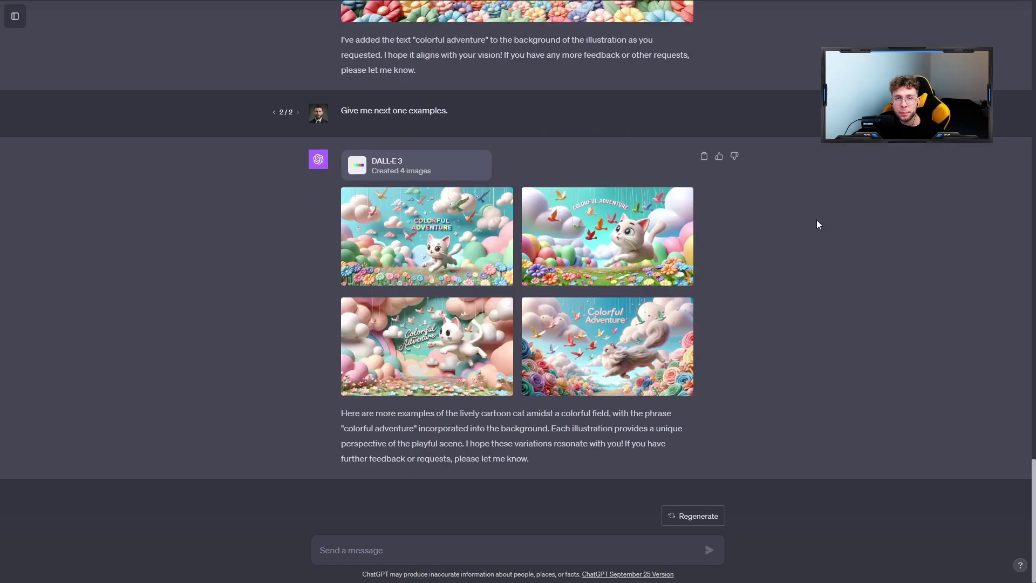
left_click(435, 247)
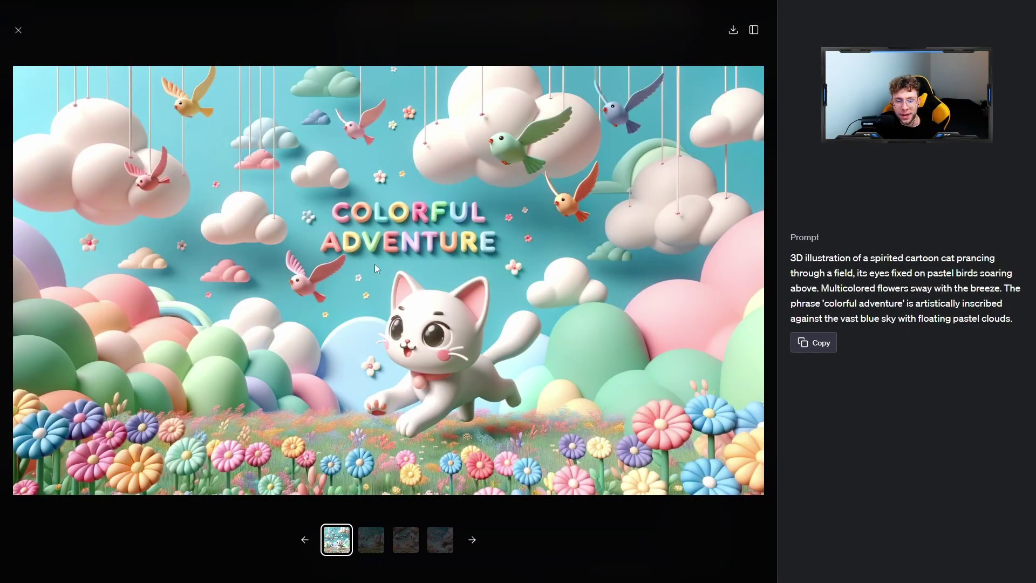
left_click(372, 535)
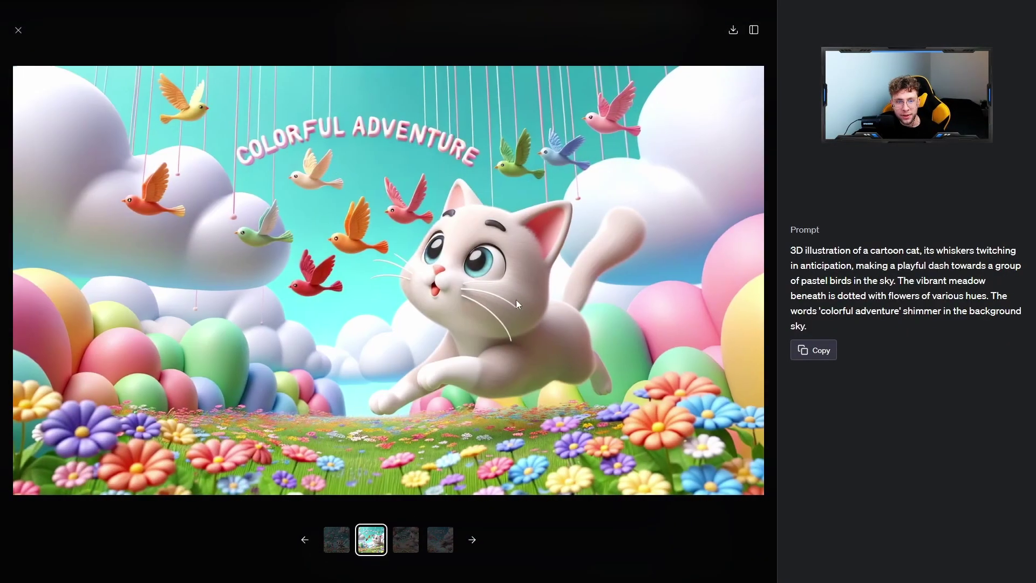
left_click(406, 541)
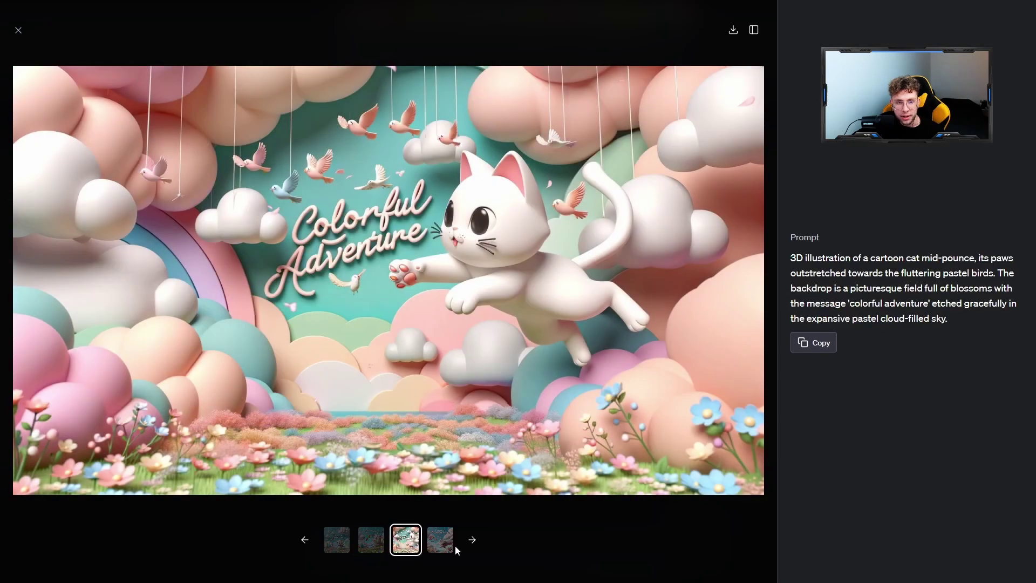
left_click(450, 550)
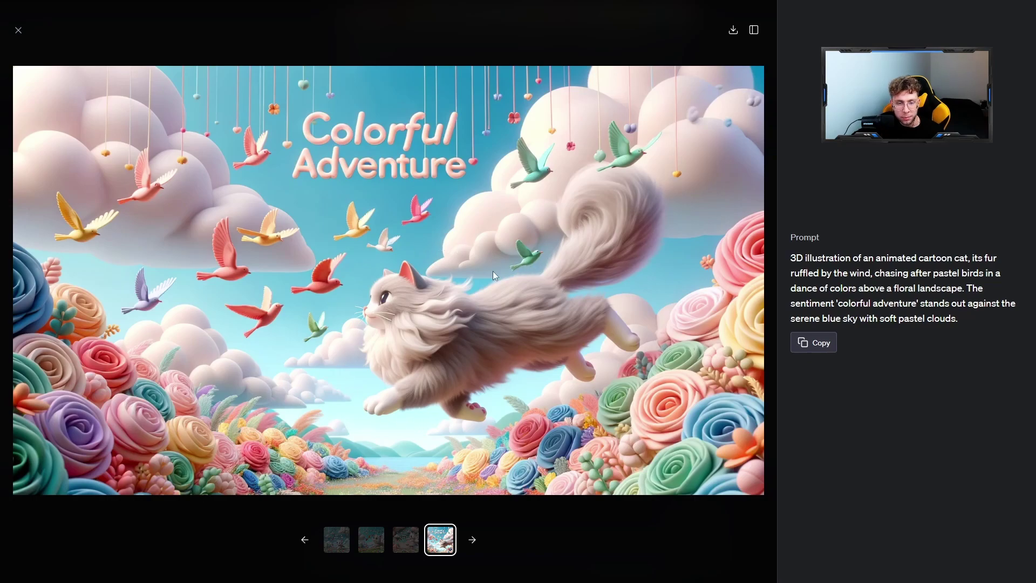
key("Escape")
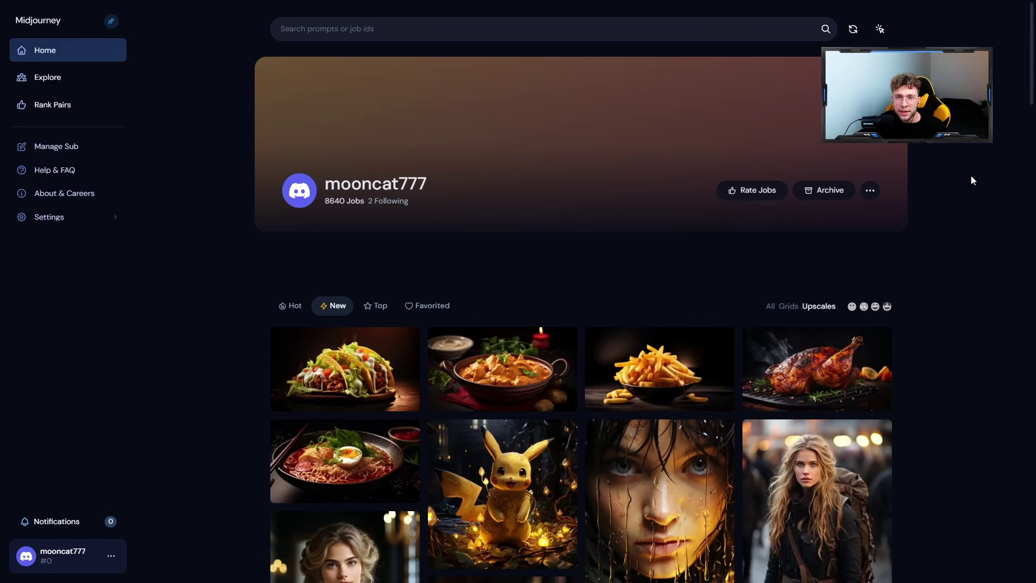
- Open the Archive of past generations on the Midjourney profile
scroll(945, 180, "down", 5)
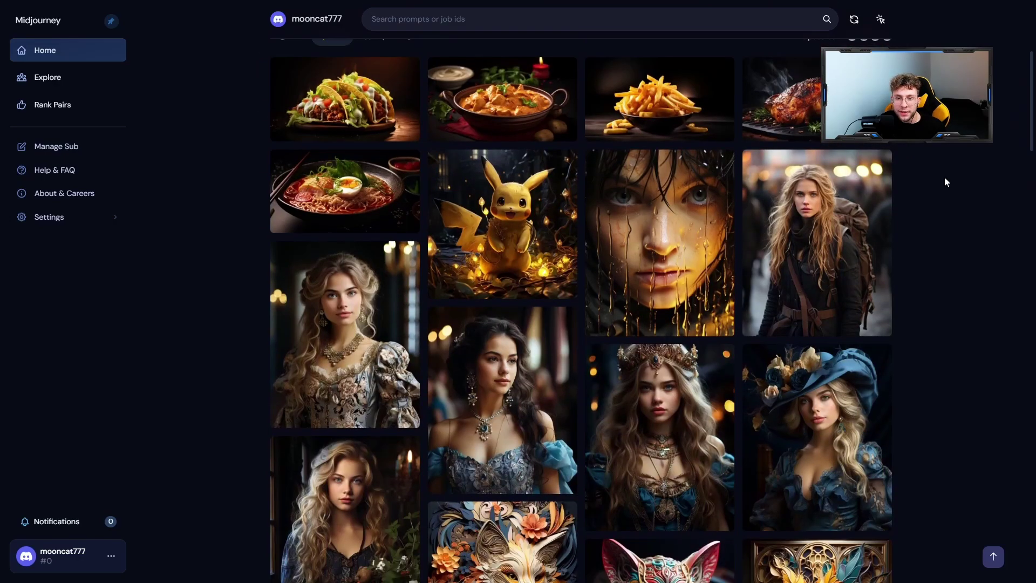
scroll(946, 182, "down", 10)
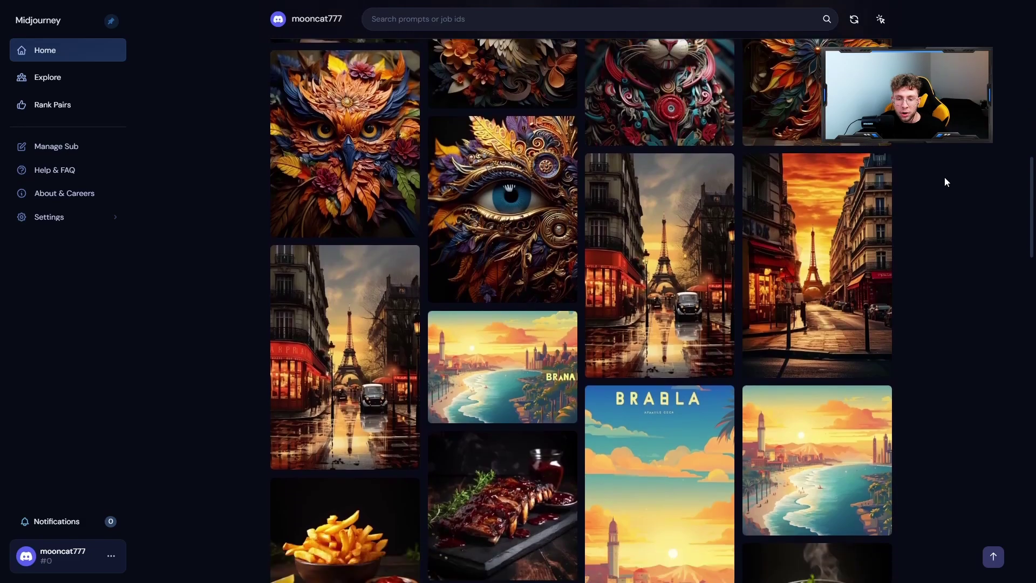
scroll(945, 177, "up", 15)
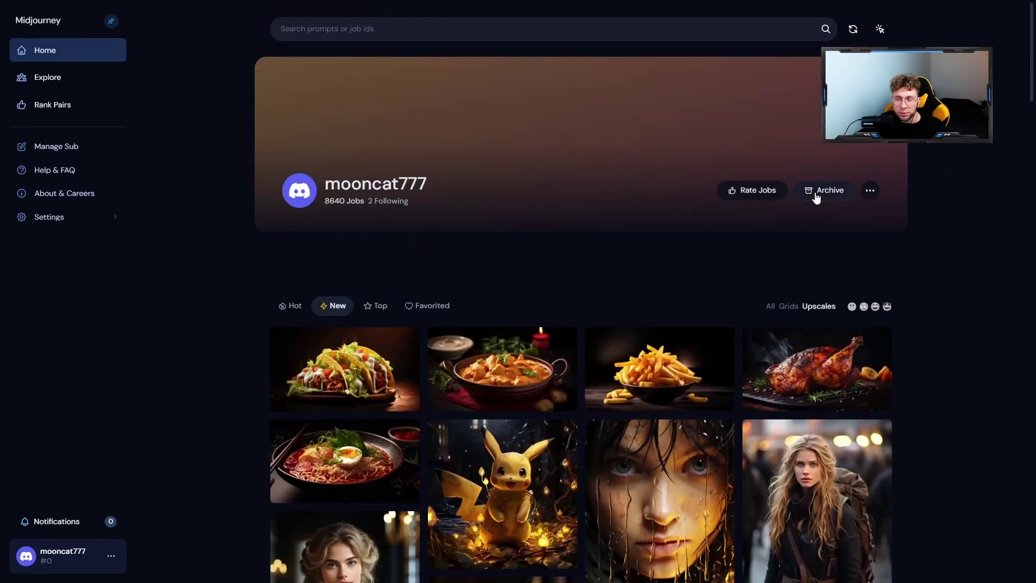
left_click(816, 191)
- Open the Santa Monica travel poster from the October grids and select its prompt text
scroll(916, 166, "down", 6)
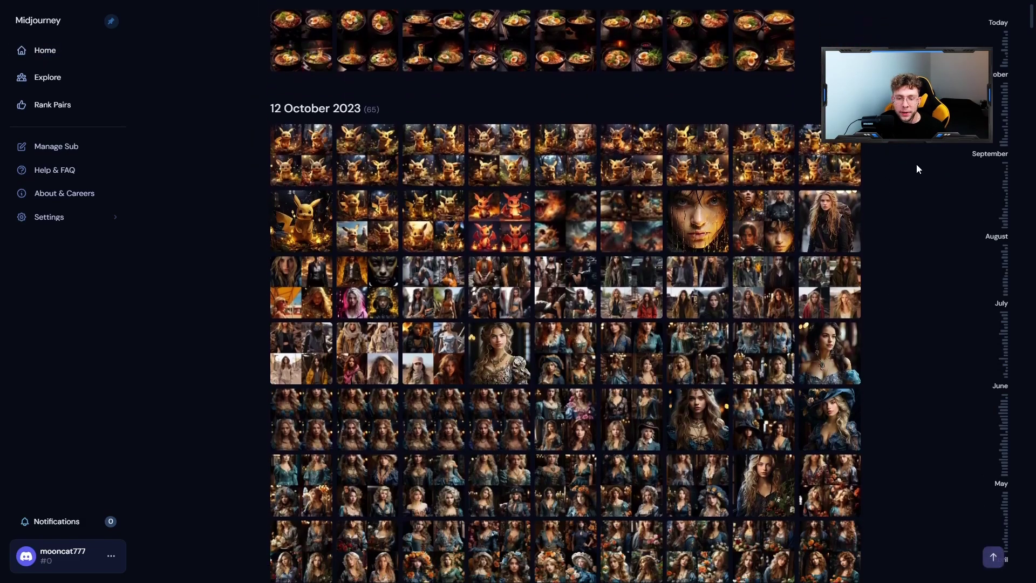
scroll(917, 169, "down", 12)
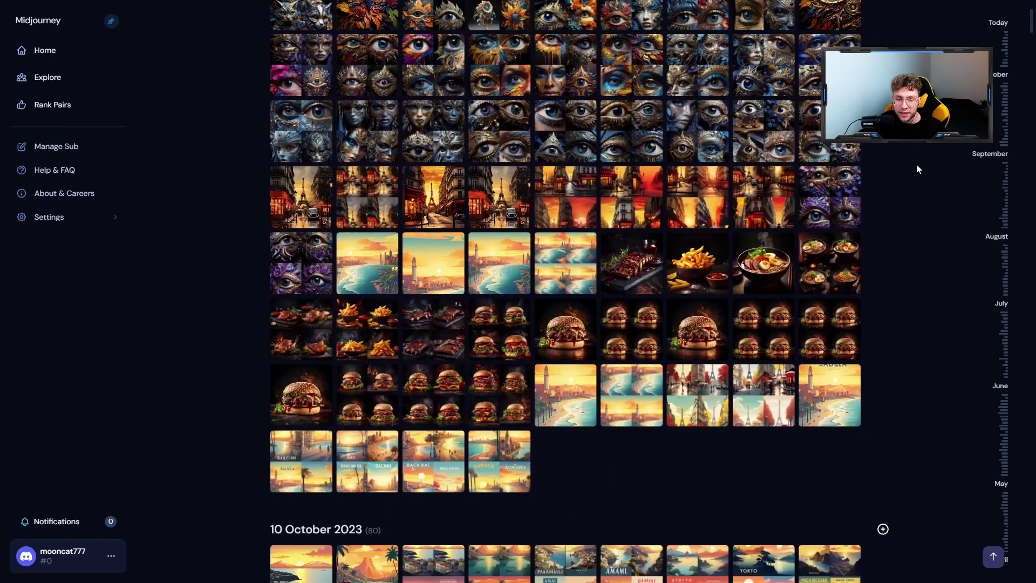
scroll(916, 169, "down", 12)
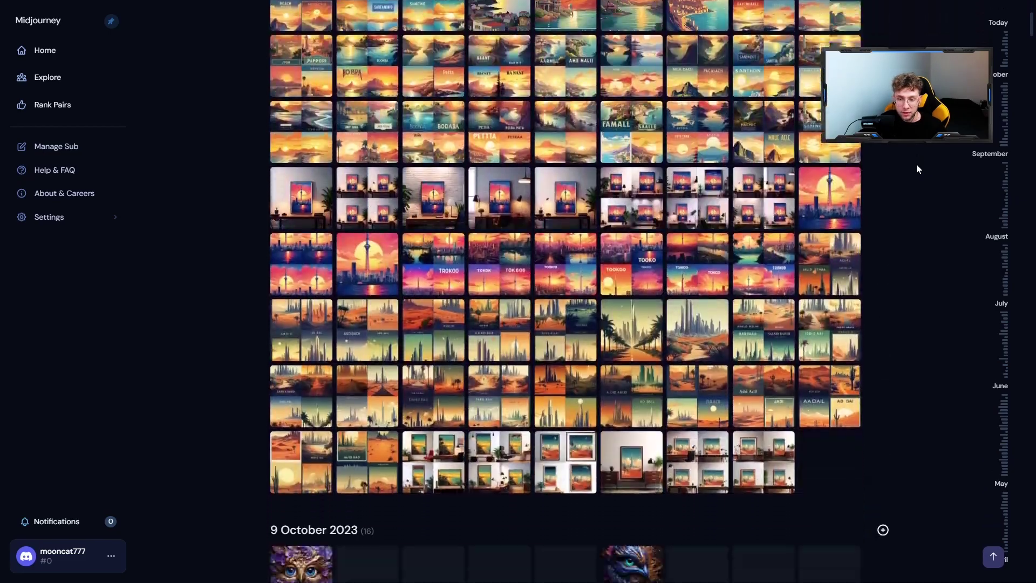
left_click(707, 313)
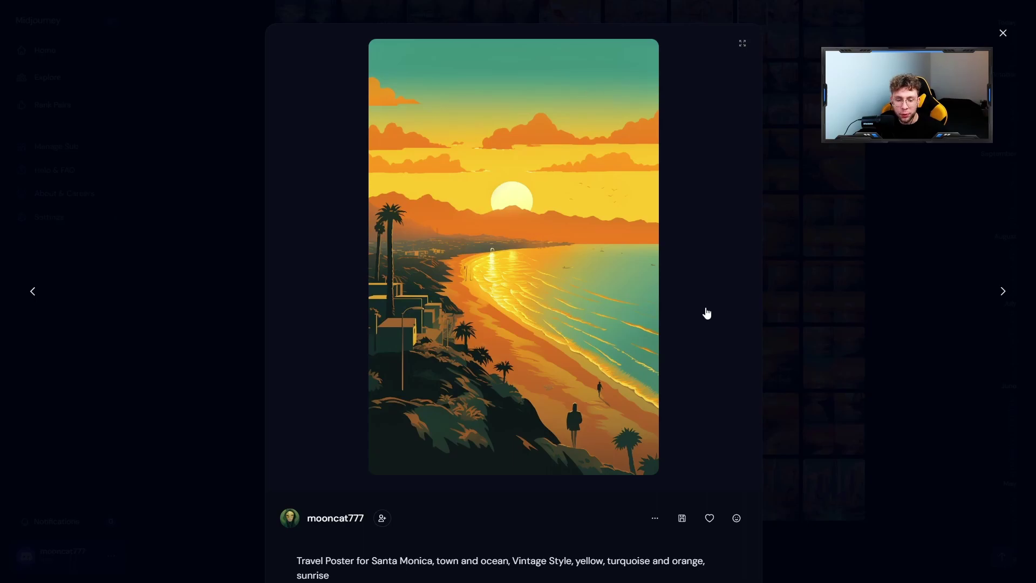
scroll(707, 313, "down", 1)
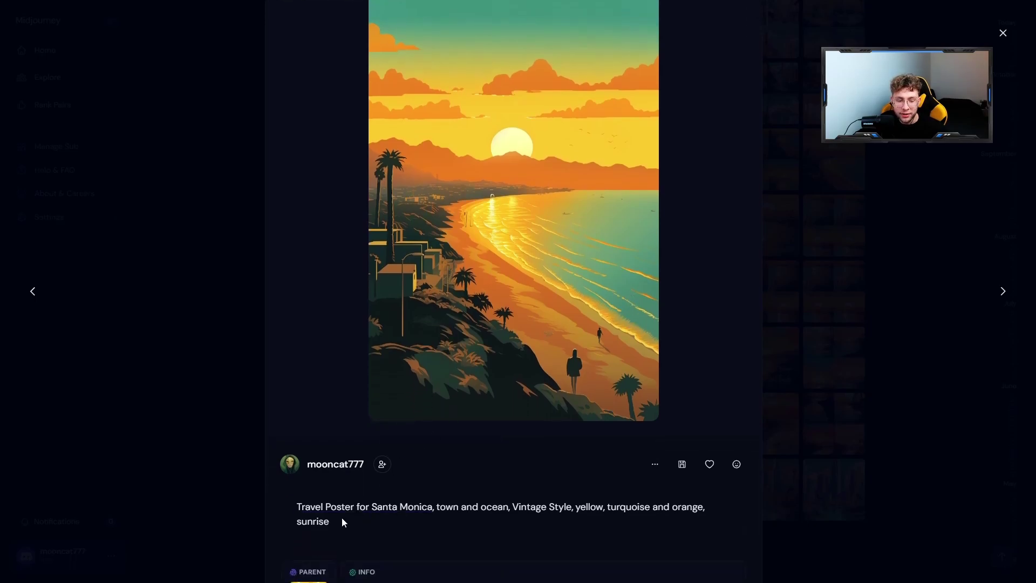
left_click_drag(341, 521, 294, 505)
- Draft 'create for me the horizontal image of a :' followed by the pasted Santa Monica prompt
key("alt+Tab")
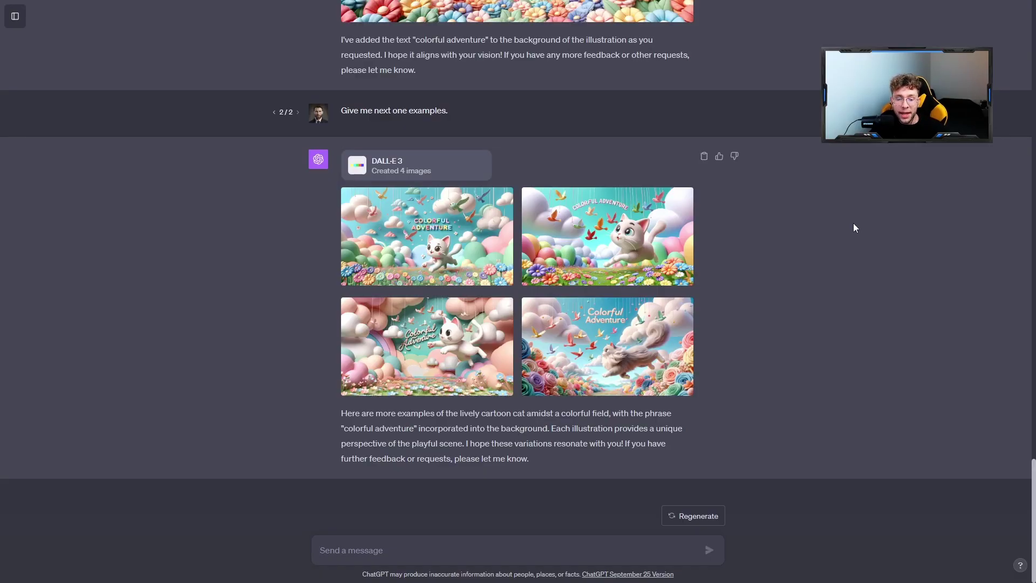
type("crea")
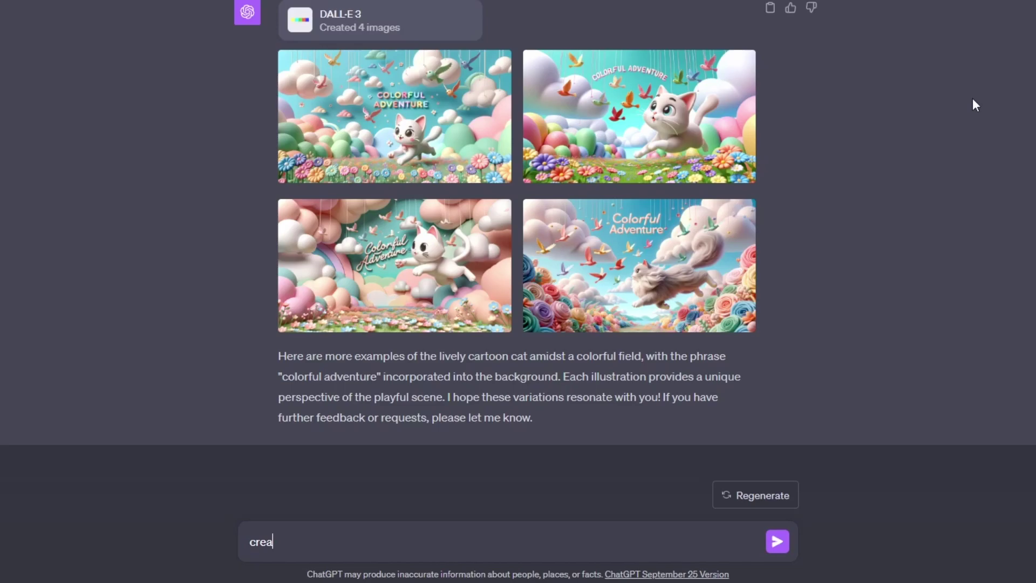
type("te for me ")
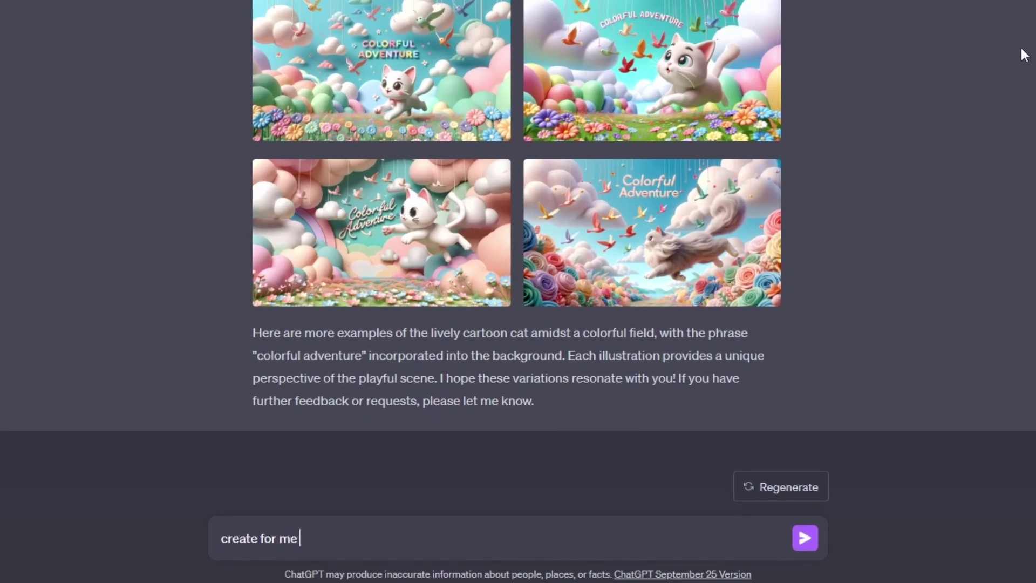
type("the horizontal")
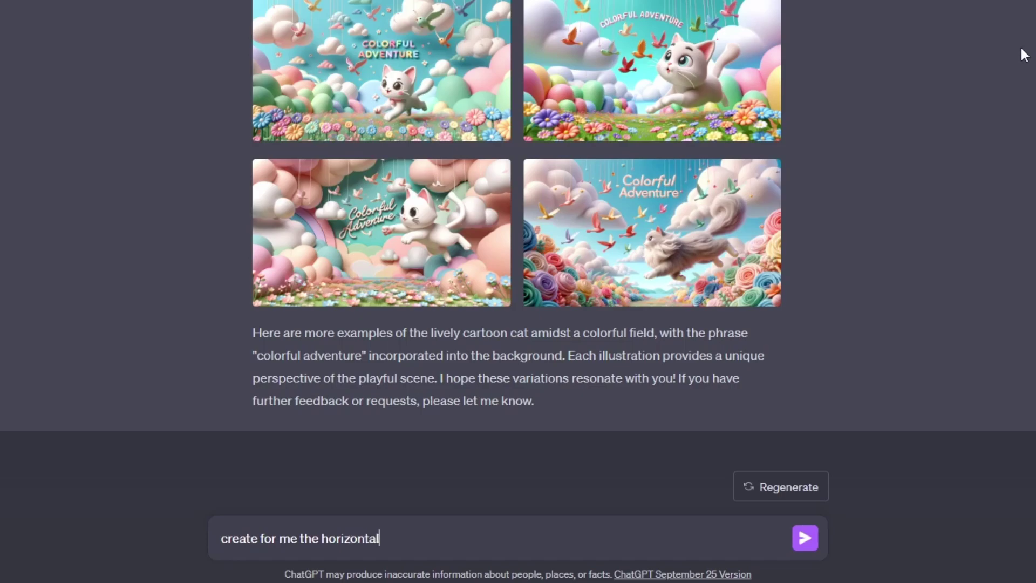
type(" image of a :")
key("ctrl+v")
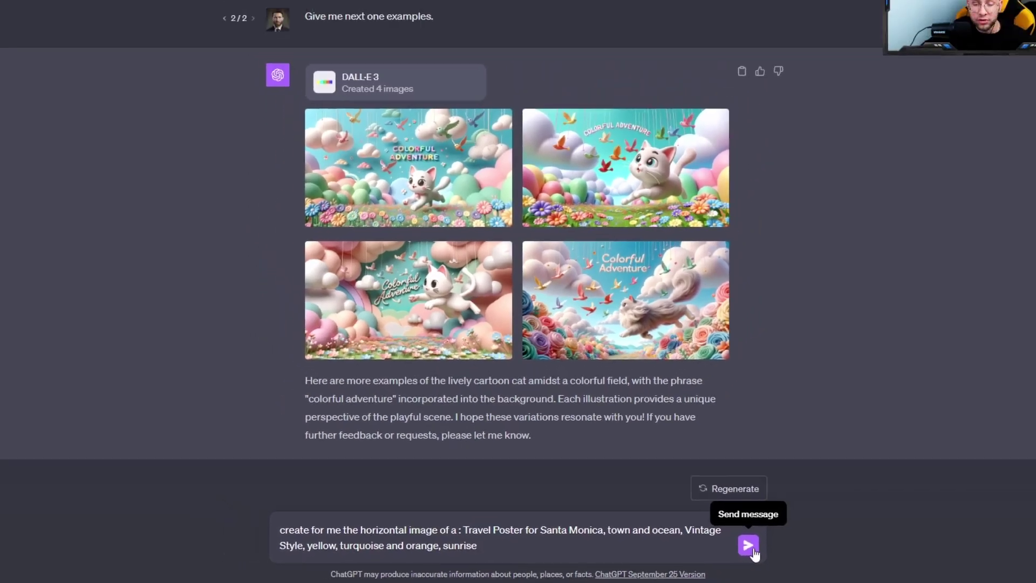
- Send the horizontal poster request and browse the resulting Santa Monica posters full-size
left_click(751, 549)
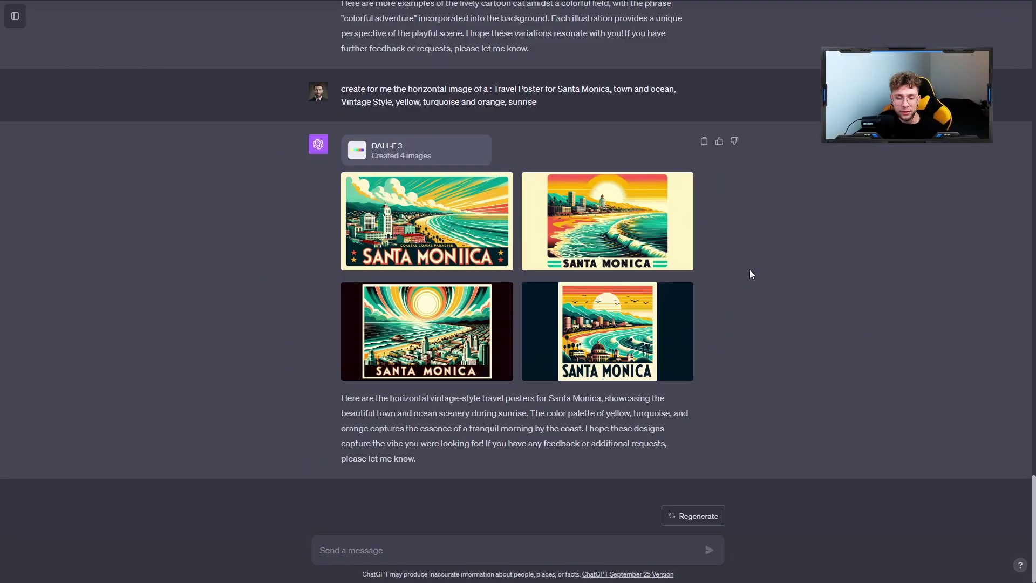
mouse_move(669, 259)
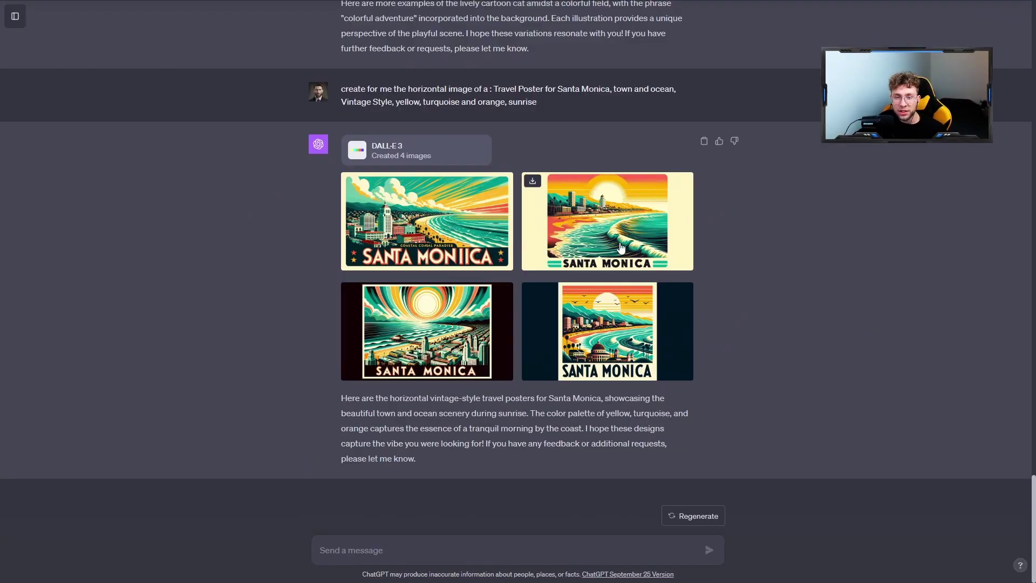
left_click(620, 247)
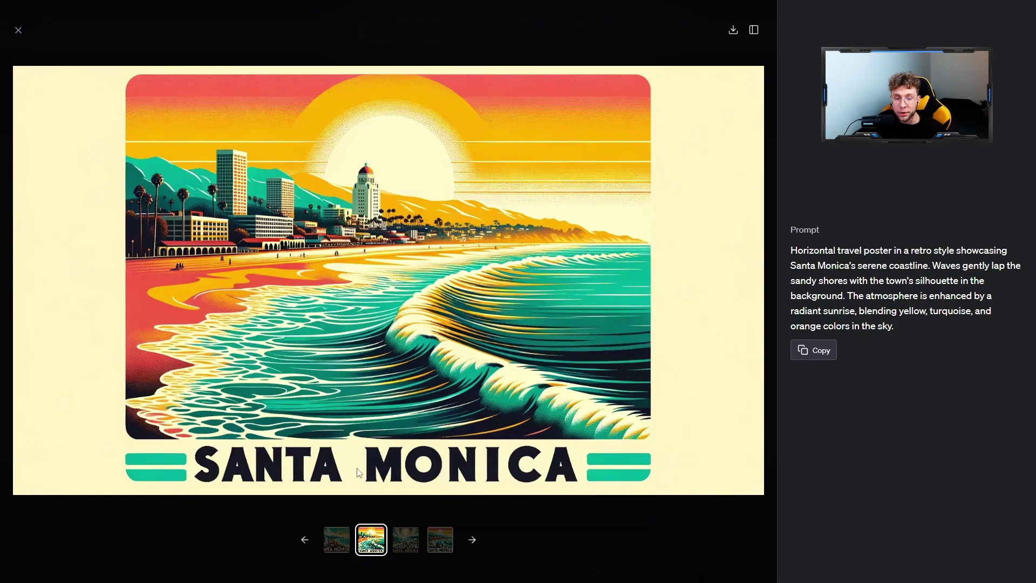
key("Right")
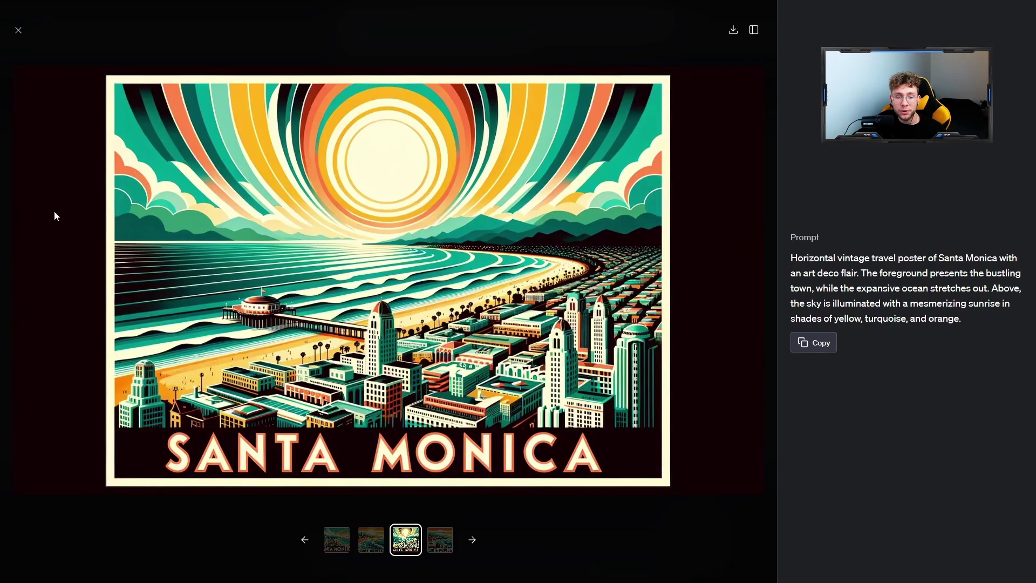
key("Right")
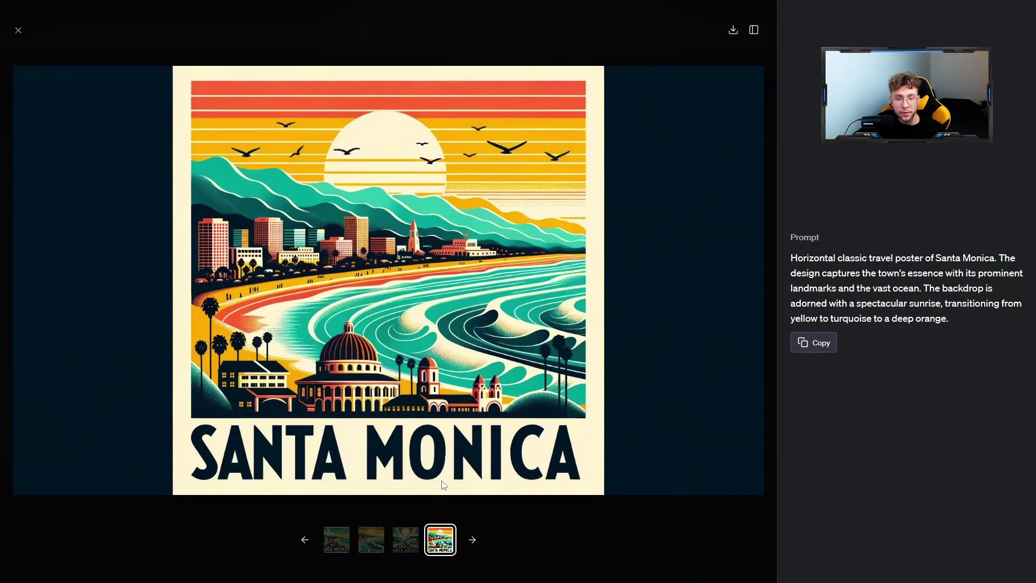
key("Escape")
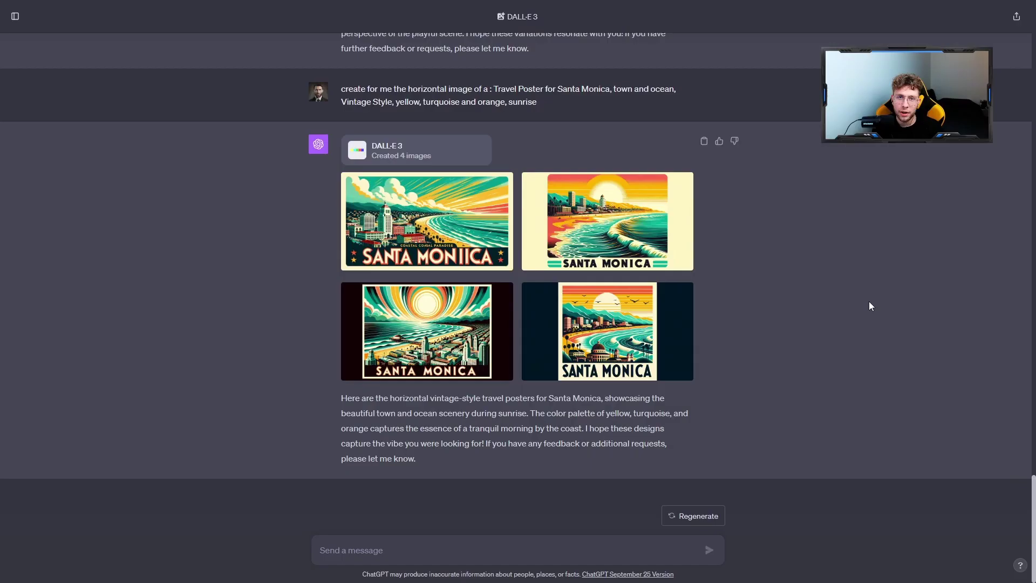